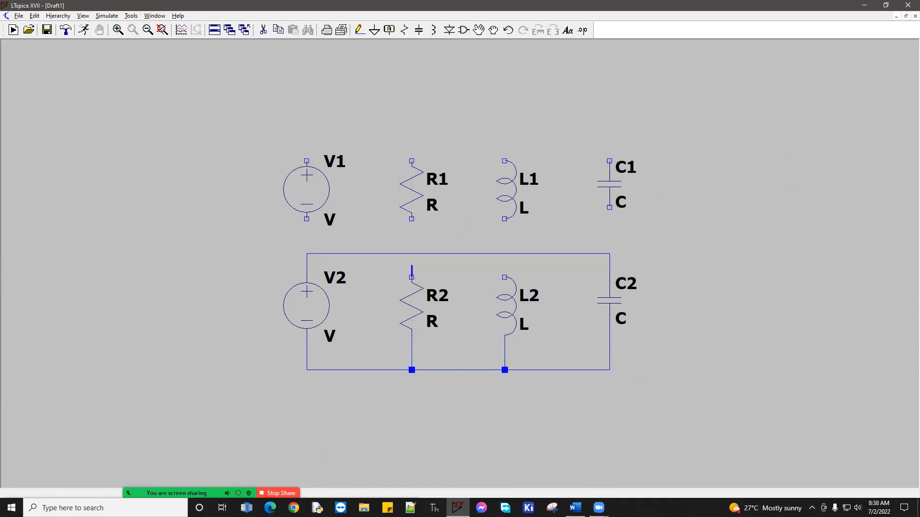
Step: Wire the upper terminal of inductor L2 to the circuit's top wire
{"action": "left_click", "coordinate": [504, 277]}
{"action": "left_click", "coordinate": [504, 253]}
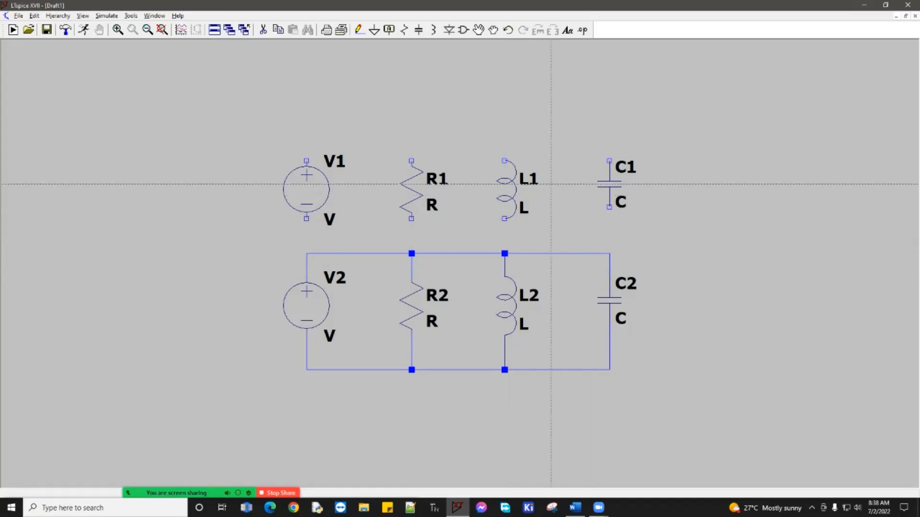
Step: Delete the unconnected spare components C1, L1, R1 and V1 above the circuit
{"action": "key", "text": "Delete"}
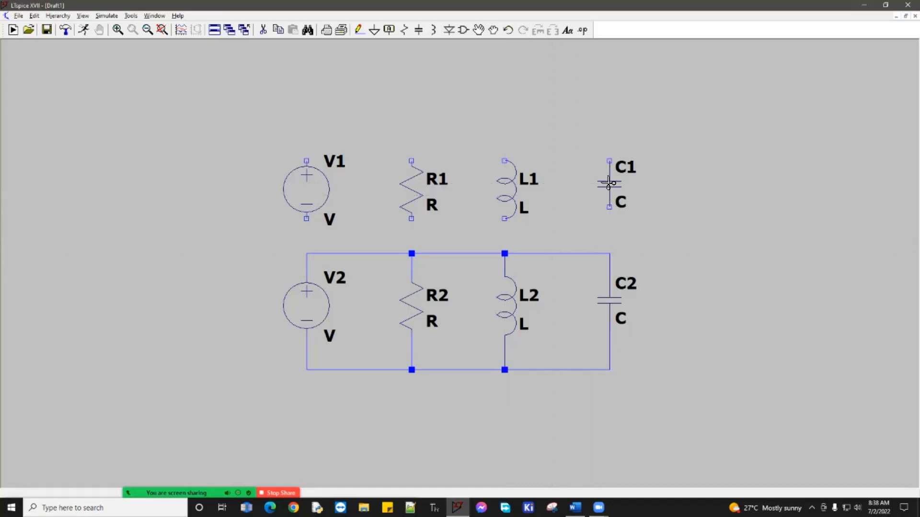
{"action": "left_click", "coordinate": [610, 186]}
{"action": "left_click", "coordinate": [511, 195]}
{"action": "left_click", "coordinate": [424, 204]}
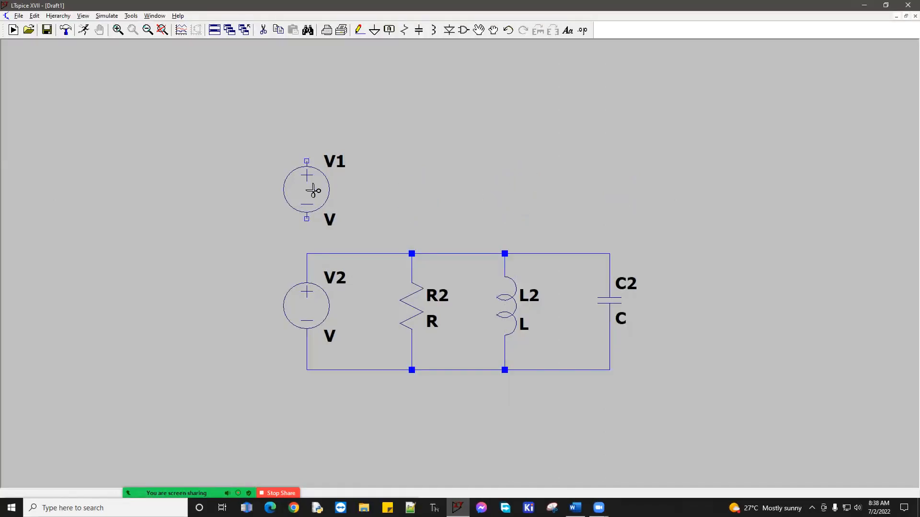
{"action": "left_click", "coordinate": [313, 191]}
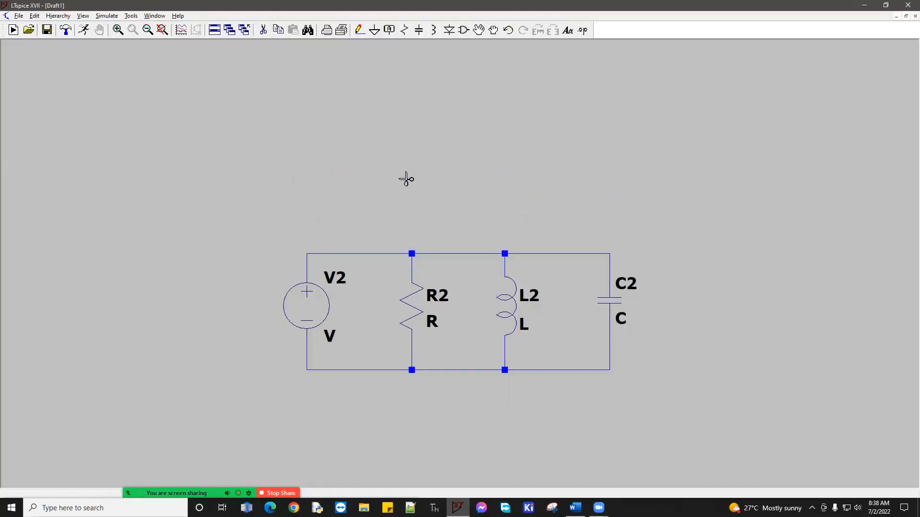
{"action": "key", "text": "Escape"}
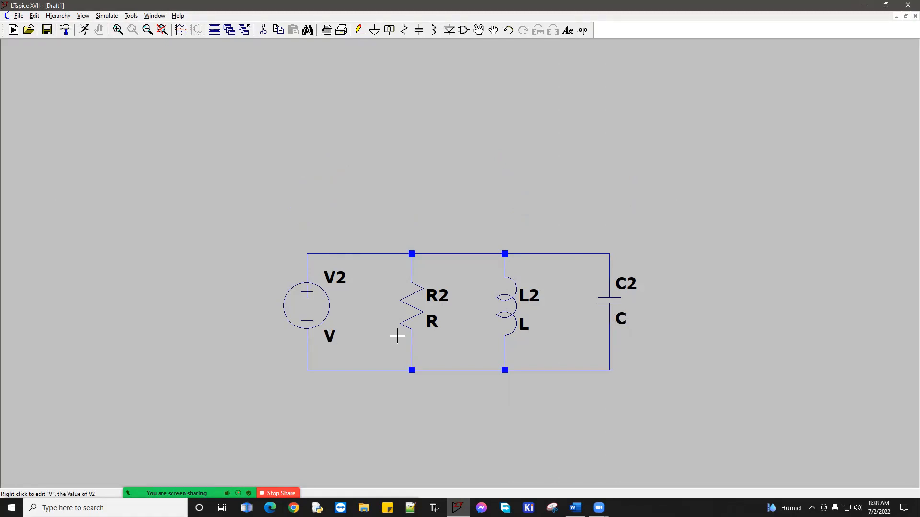
Step: Rename capacitor C2 as C
{"action": "right_click", "coordinate": [616, 303]}
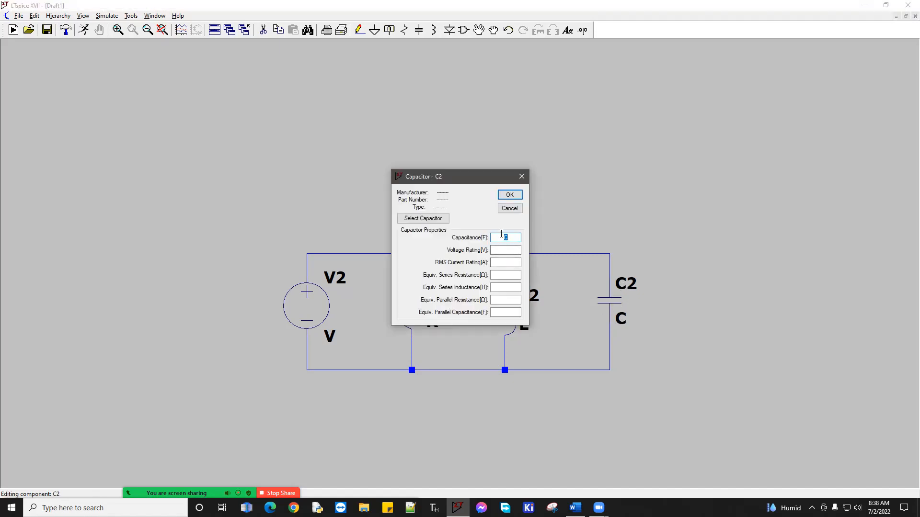
{"action": "left_click", "coordinate": [509, 195]}
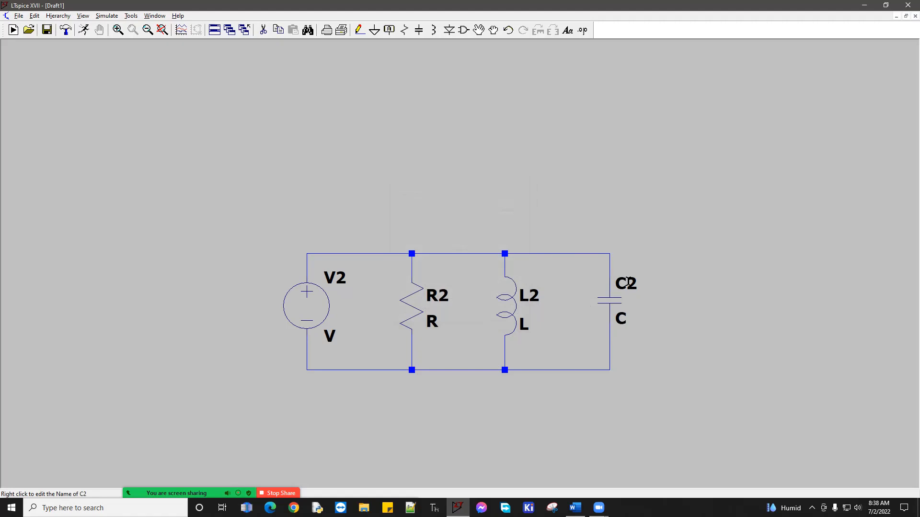
{"action": "right_click", "coordinate": [628, 283]}
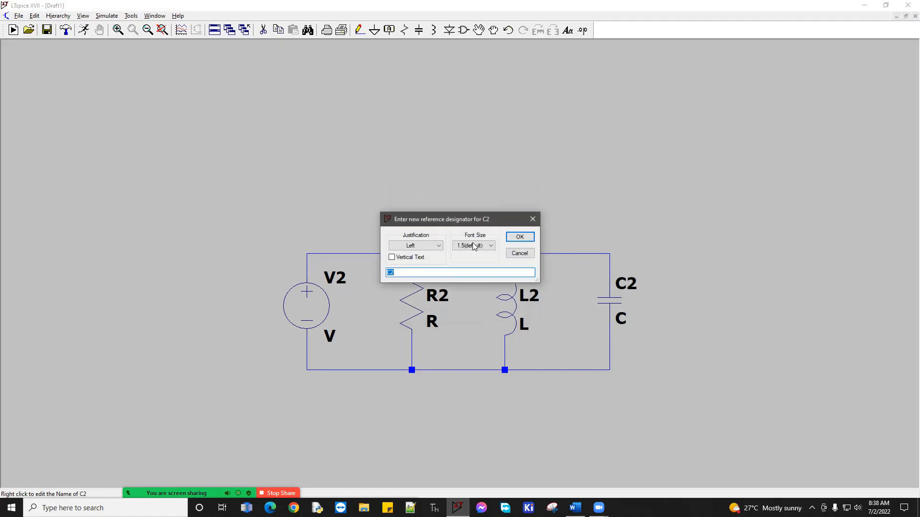
{"action": "left_click", "coordinate": [432, 272]}
{"action": "key", "text": "Return"}
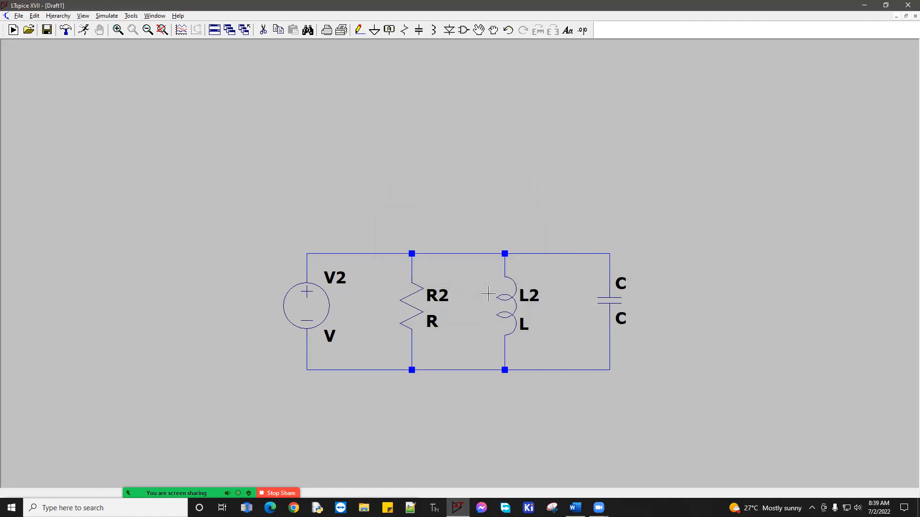
Step: Open the capacitor's properties and check the RLC component values in section C of the EE102 Laboratory Activity document in Word
{"action": "right_click", "coordinate": [613, 301]}
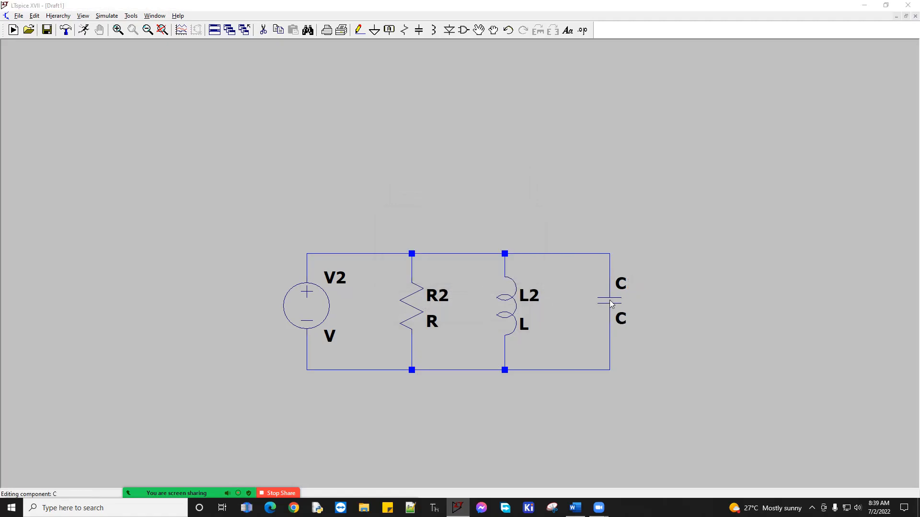
{"action": "key", "text": "alt+Tab"}
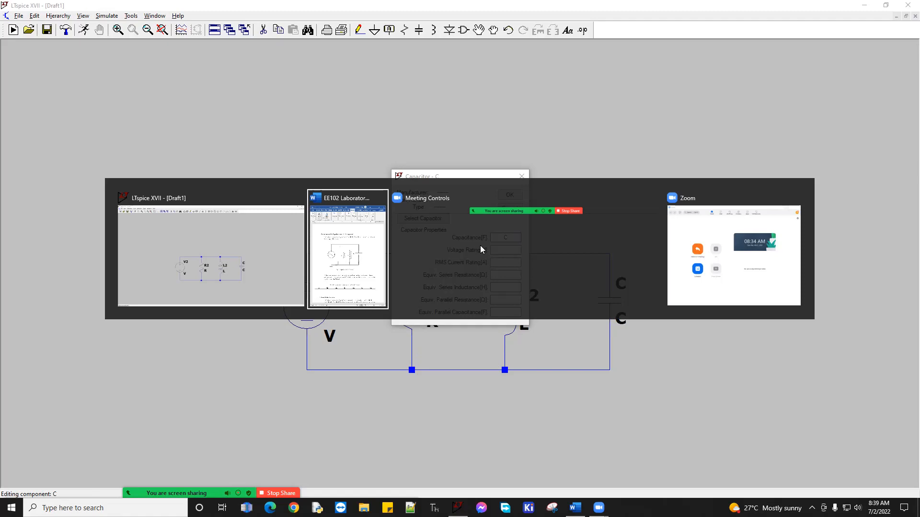
{"action": "left_click", "coordinate": [351, 267]}
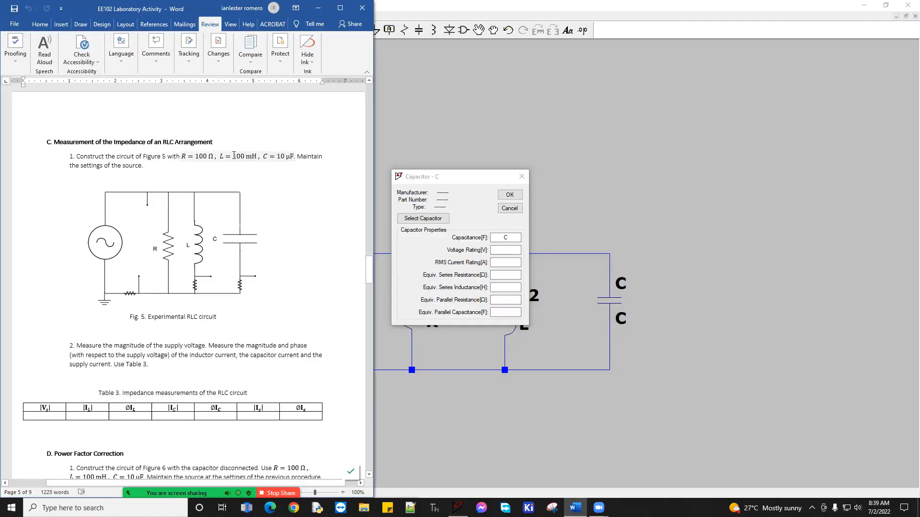
{"action": "left_click", "coordinate": [745, 378]}
{"action": "type", "text": "10"}
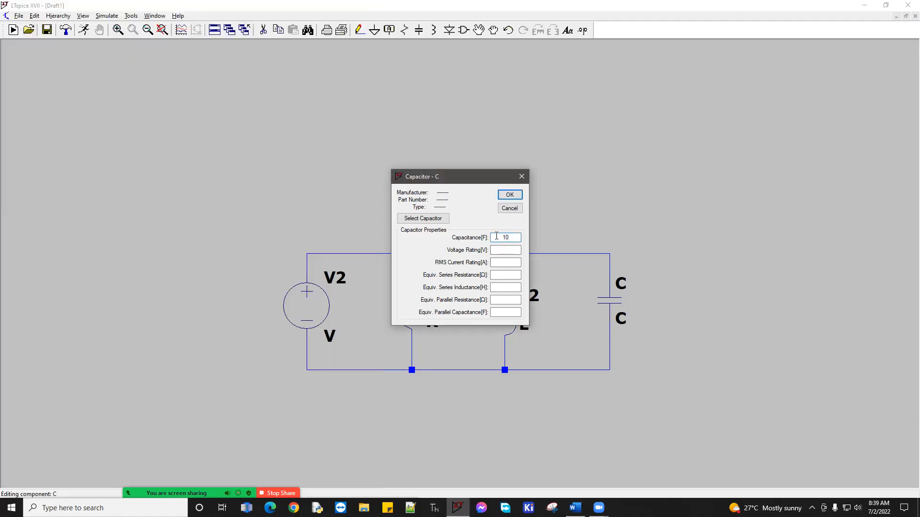
{"action": "type", "text": "e-6"}
{"action": "key", "text": "BackSpace"}
{"action": "key", "text": "BackSpace"}
{"action": "key", "text": "BackSpace"}
{"action": "type", "text": "0.00001"}
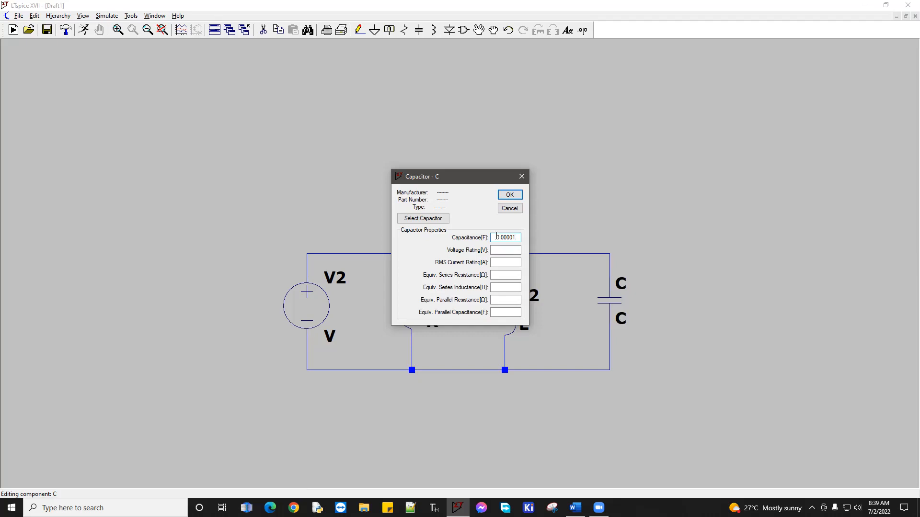
{"action": "key", "text": "BackSpace"}
{"action": "key", "text": "BackSpace"}
{"action": "key", "text": "BackSpace"}
{"action": "key", "text": "BackSpace"}
{"action": "key", "text": "BackSpace"}
{"action": "key", "text": "BackSpace"}
{"action": "key", "text": "BackSpace"}
Step: Set the capacitance of capacitor C to 10u
{"action": "type", "text": "10u"}
{"action": "left_click", "coordinate": [509, 196]}
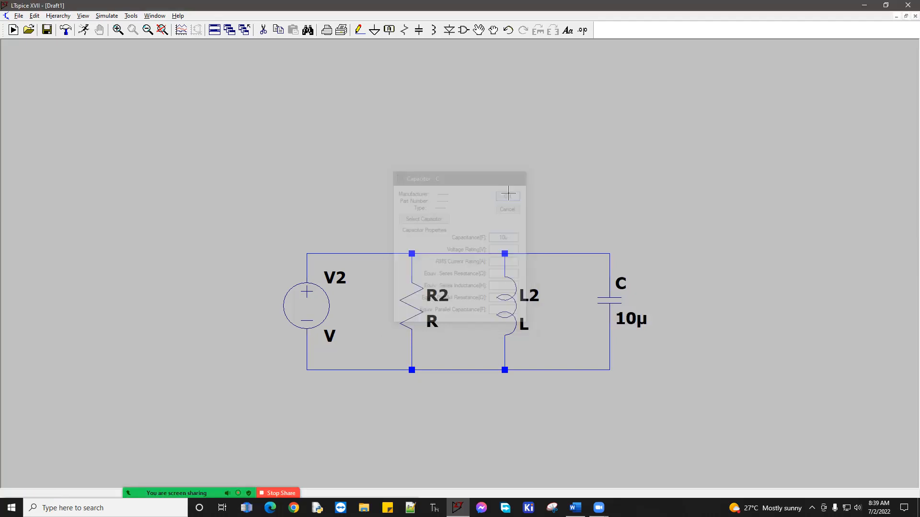
Step: Set the inductance of L2 to 100m and rename the inductor as L
{"action": "right_click", "coordinate": [514, 302]}
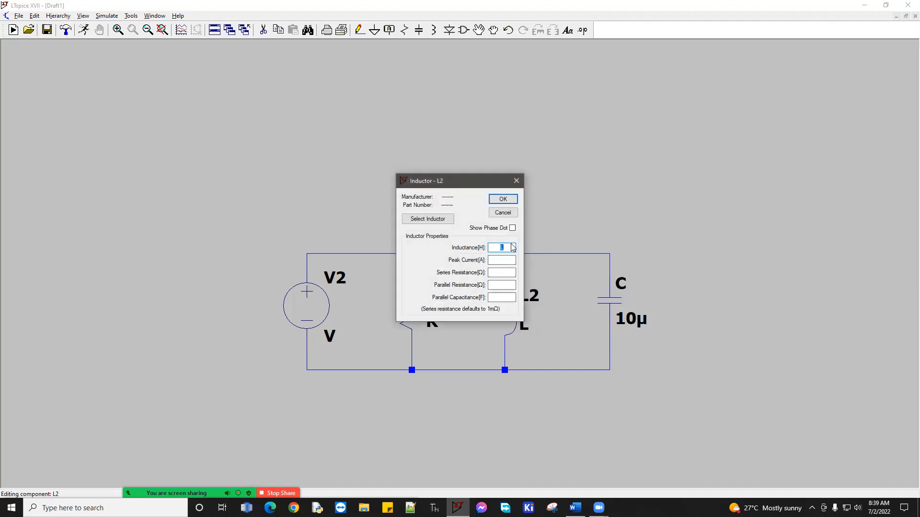
{"action": "type", "text": "100m"}
{"action": "left_click", "coordinate": [502, 198]}
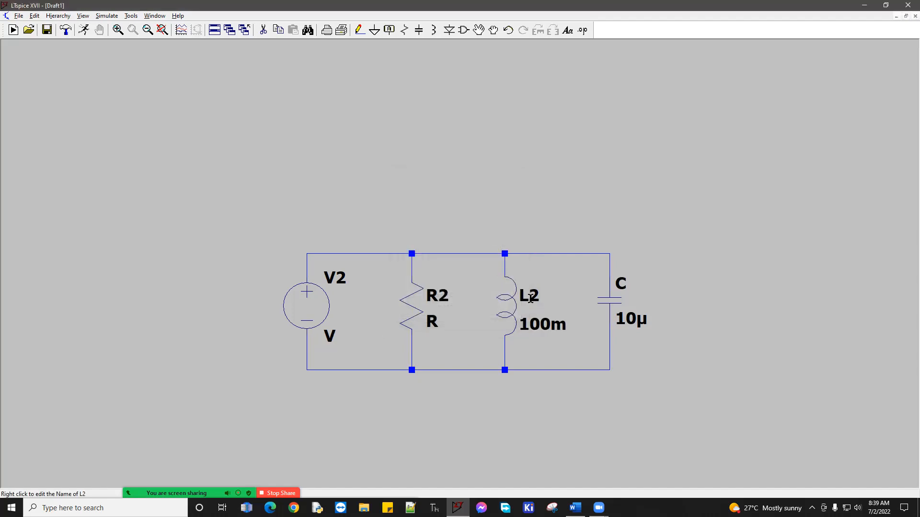
{"action": "right_click", "coordinate": [528, 293]}
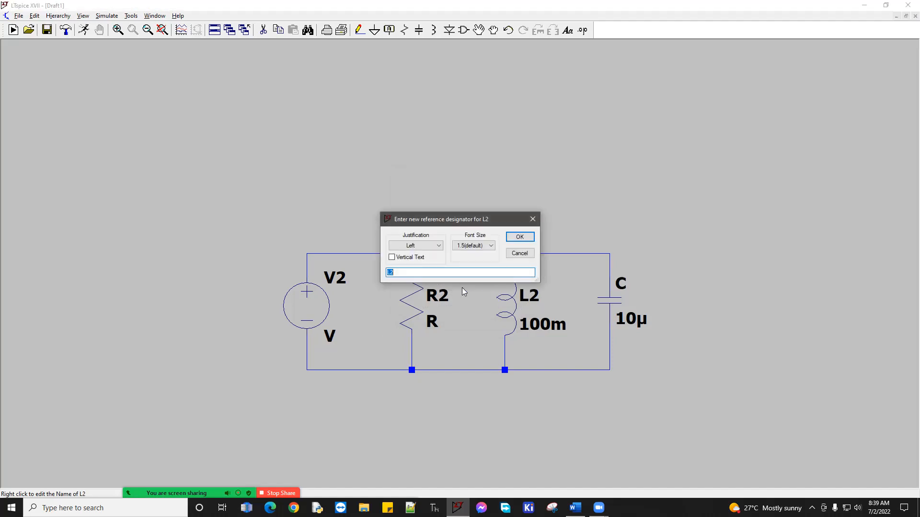
{"action": "type", "text": "L"}
{"action": "key", "text": "Return"}
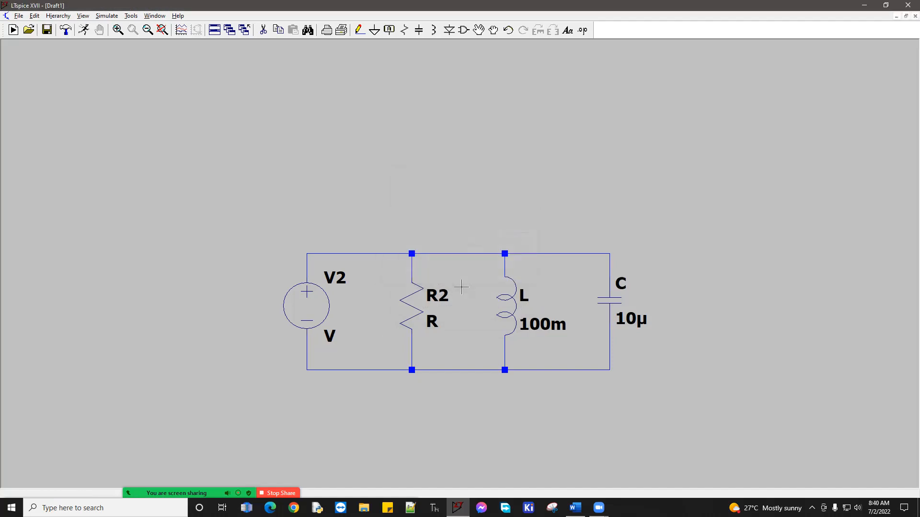
{"action": "right_click", "coordinate": [412, 313]}
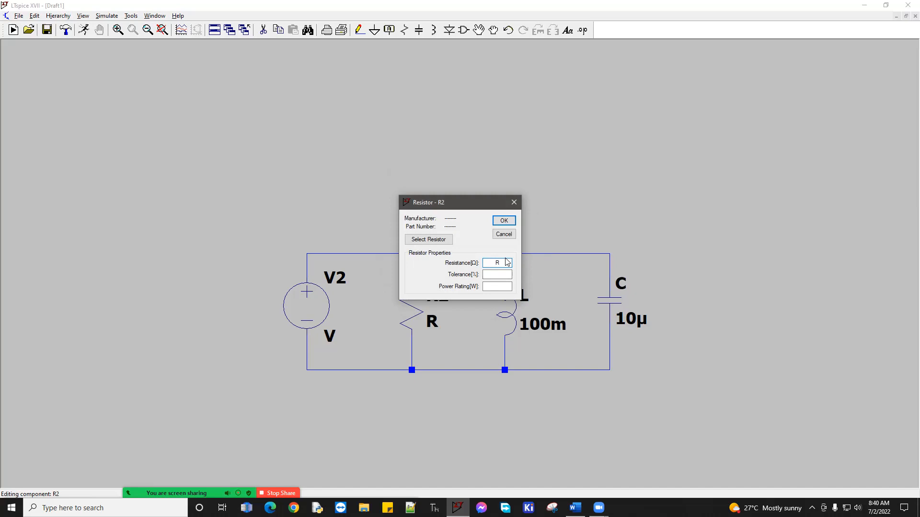
{"action": "type", "text": "1"}
{"action": "left_click", "coordinate": [498, 221]}
{"action": "right_click", "coordinate": [513, 302]}
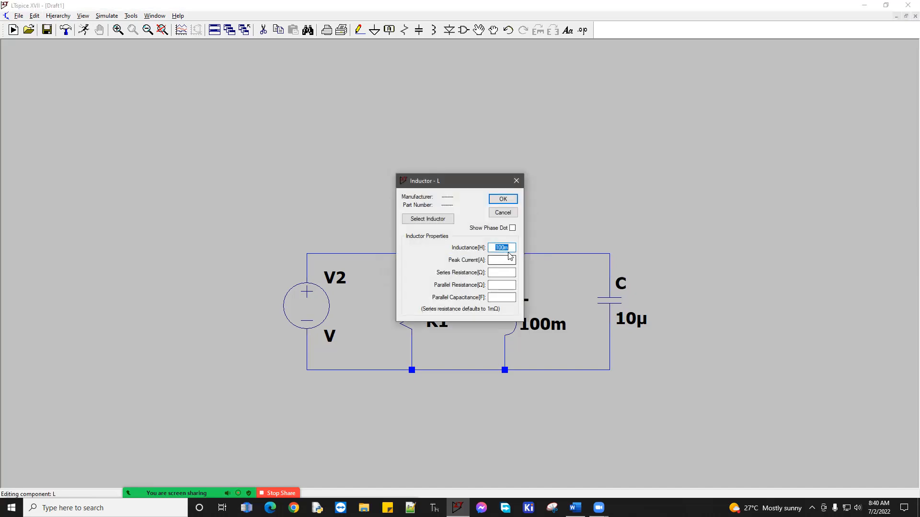
{"action": "left_click", "coordinate": [503, 199]}
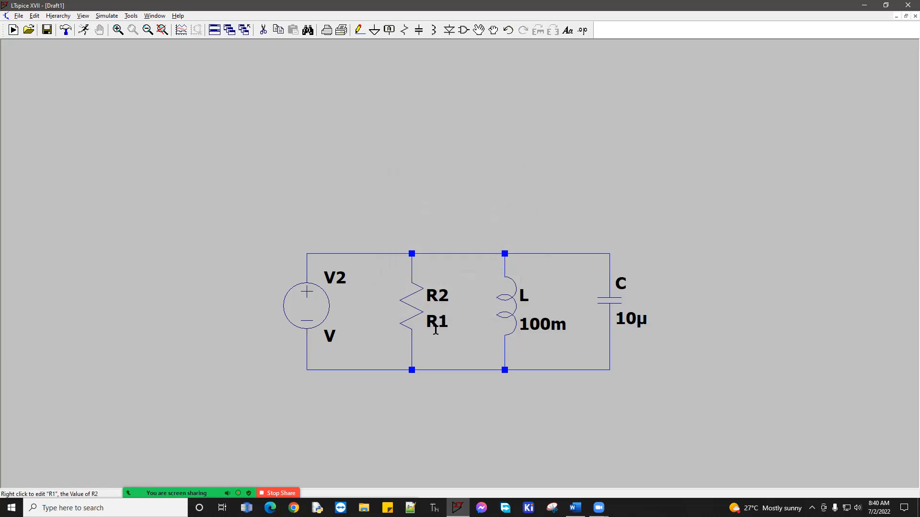
Step: Rename resistor R2 as R and set its resistance to 100
{"action": "right_click", "coordinate": [437, 295]}
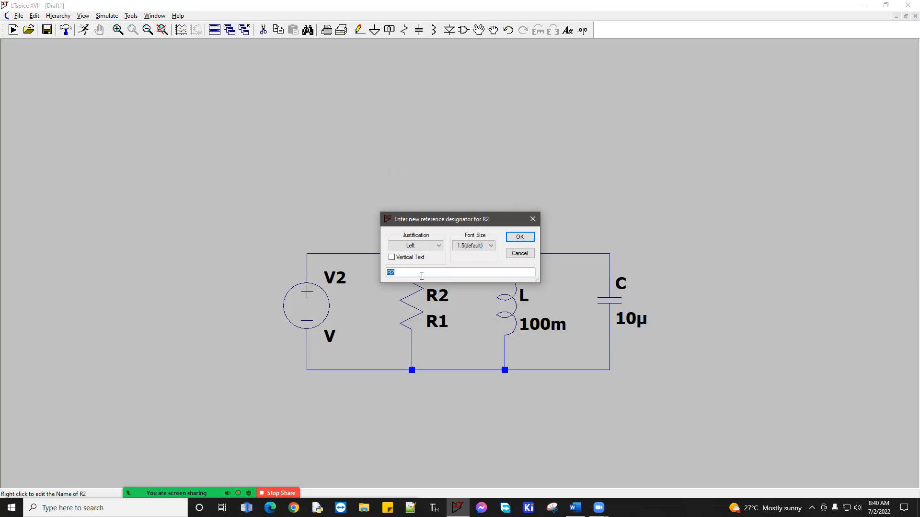
{"action": "type", "text": "r"}
{"action": "left_click", "coordinate": [523, 239]}
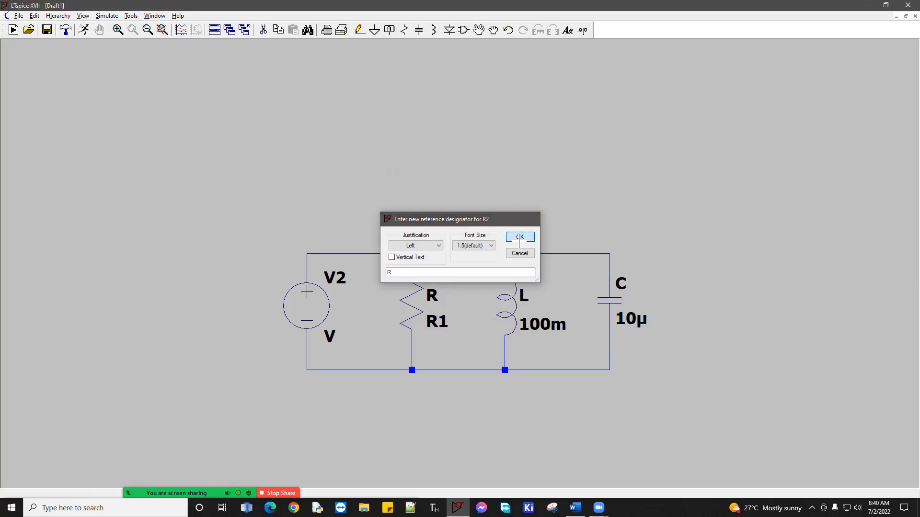
{"action": "right_click", "coordinate": [440, 325]}
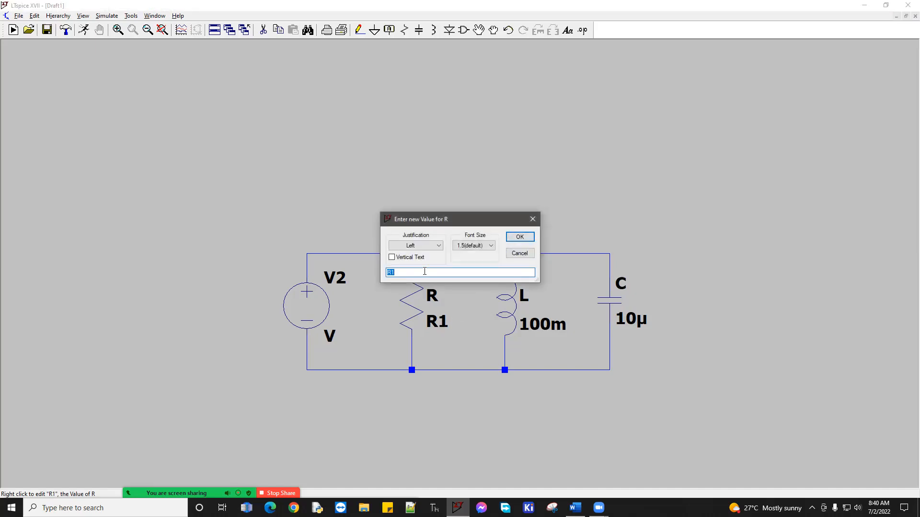
{"action": "type", "text": "100"}
{"action": "left_click", "coordinate": [521, 236]}
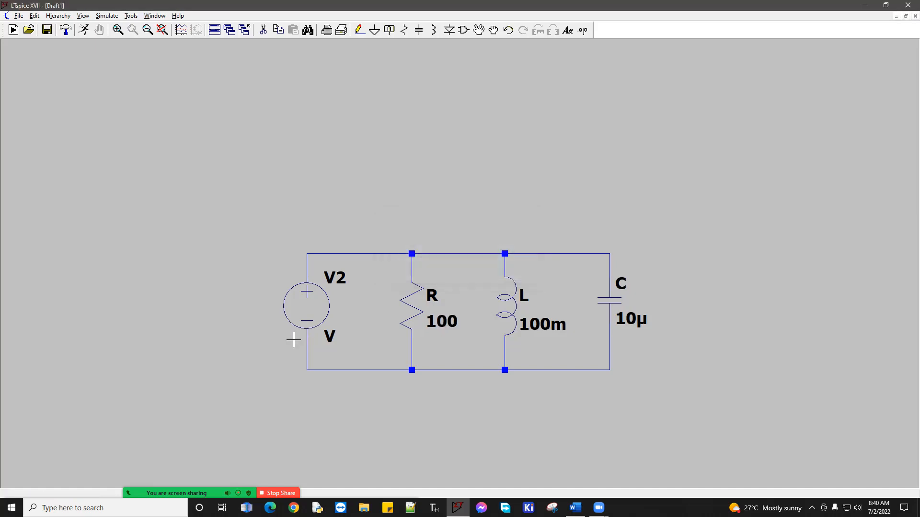
Step: Make voltage source V2 a SINE function with a DC offset of 0 V and an amplitude of 10 V
{"action": "right_click", "coordinate": [312, 311]}
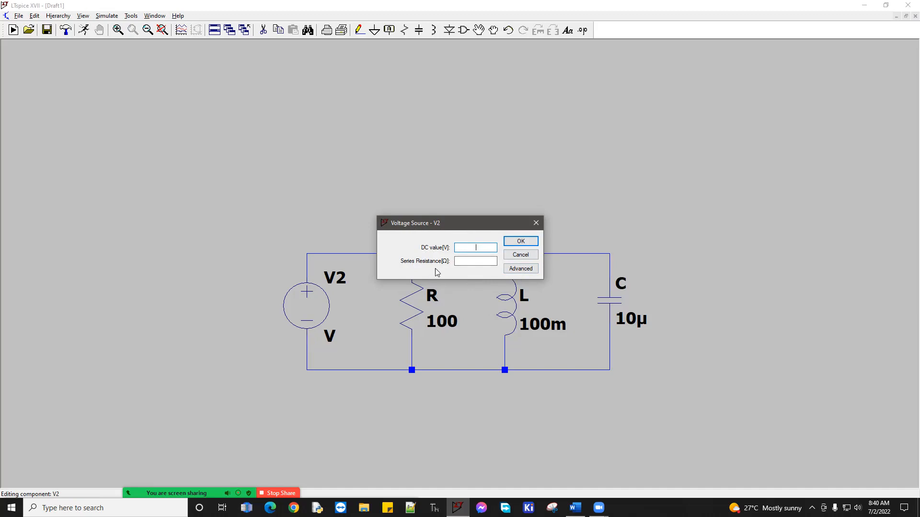
{"action": "left_click", "coordinate": [518, 270]}
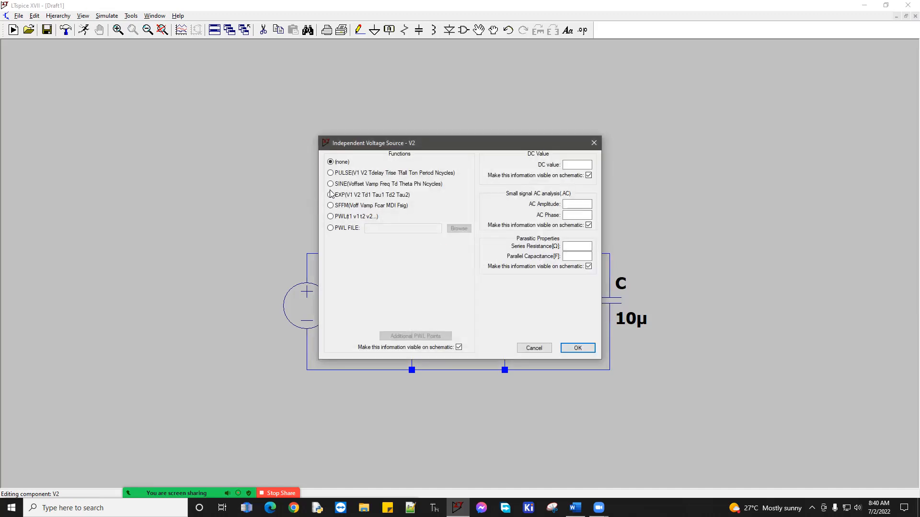
{"action": "left_click", "coordinate": [330, 185]}
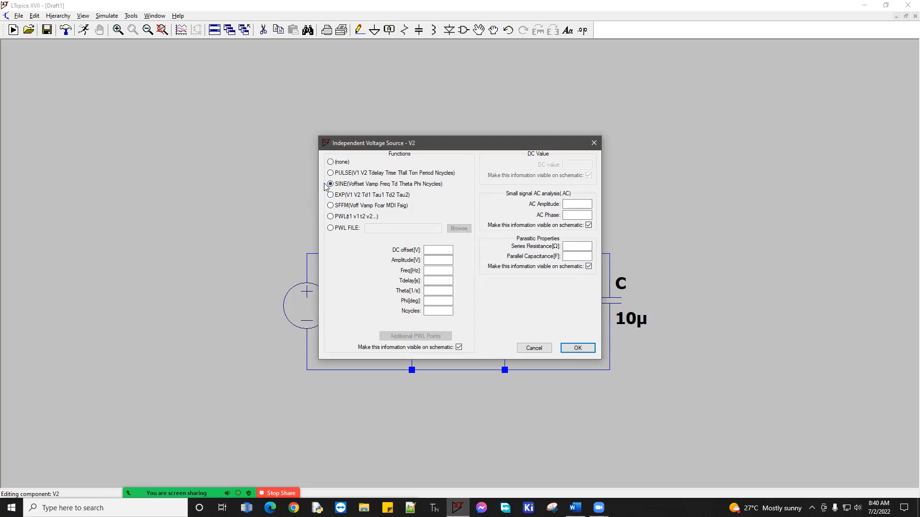
{"action": "left_click", "coordinate": [436, 251]}
{"action": "type", "text": "0"}
{"action": "left_click", "coordinate": [437, 260]}
{"action": "type", "text": "10"}
Step: Check the source settings in procedure A of the Word lab document and set the sine frequency of V2 to 60 Hz
{"action": "key", "text": "alt+Tab"}
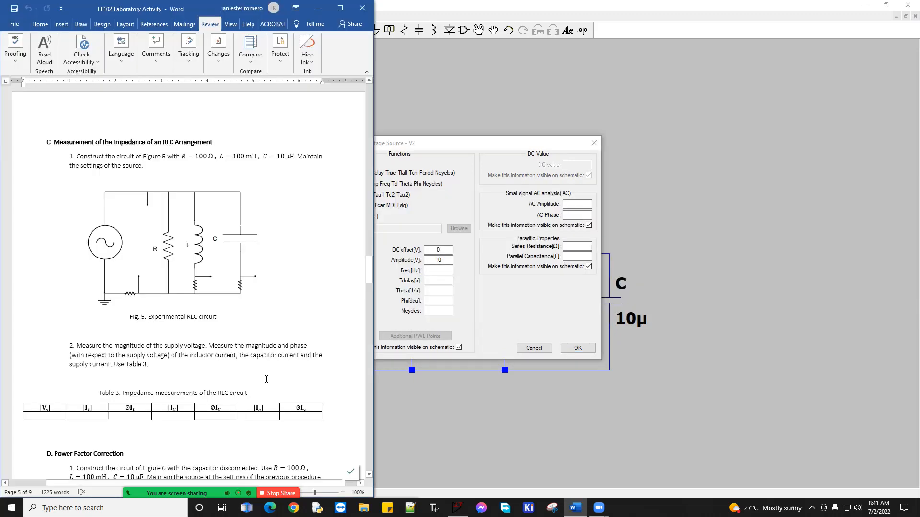
{"action": "scroll", "coordinate": [279, 186], "scroll_direction": "up", "scroll_amount": 15}
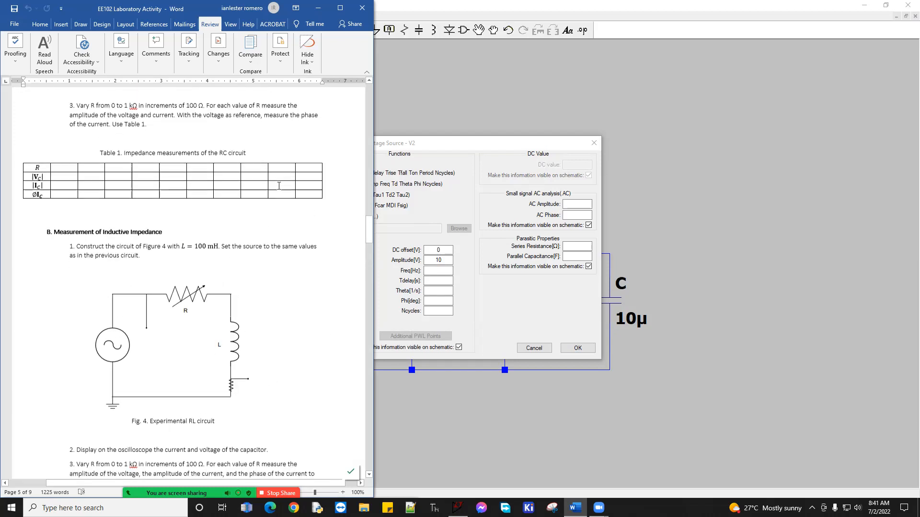
{"action": "scroll", "coordinate": [282, 191], "scroll_direction": "up", "scroll_amount": 5}
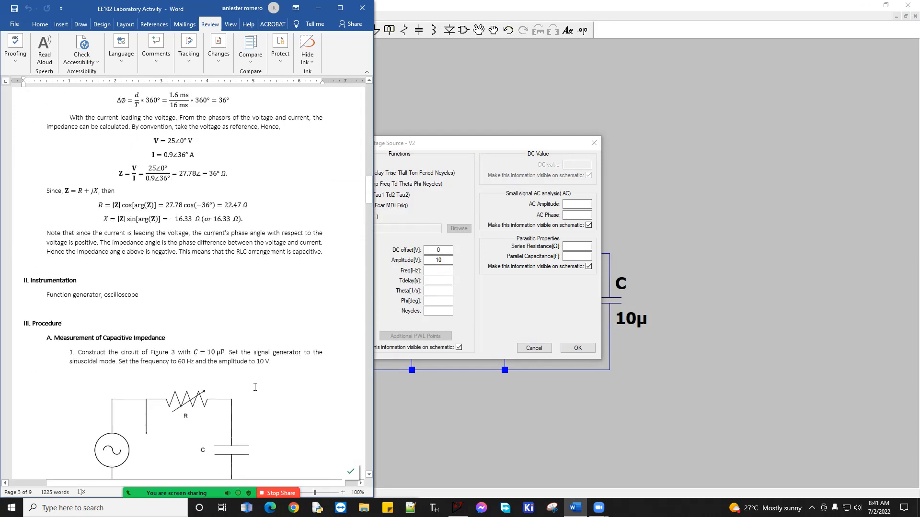
{"action": "left_click_drag", "start_coordinate": [269, 361], "coordinate": [183, 362]}
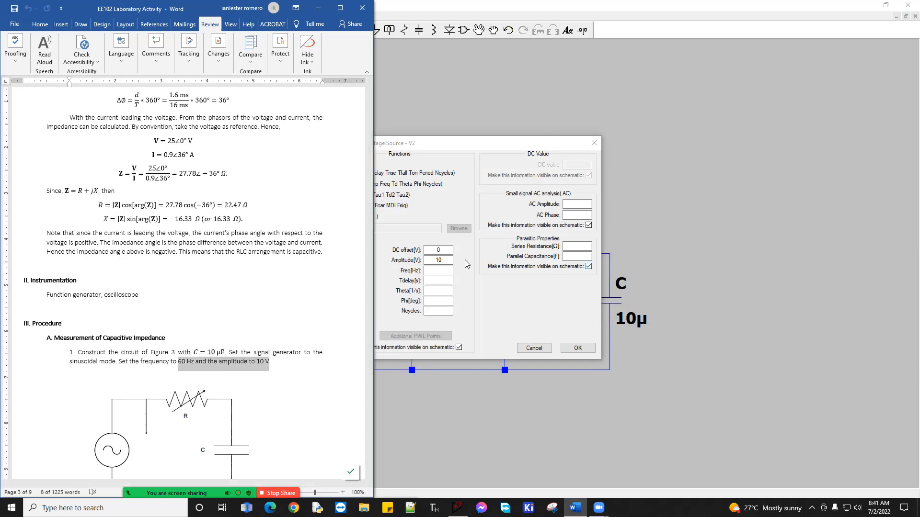
{"action": "left_click", "coordinate": [437, 272]}
{"action": "type", "text": "60"}
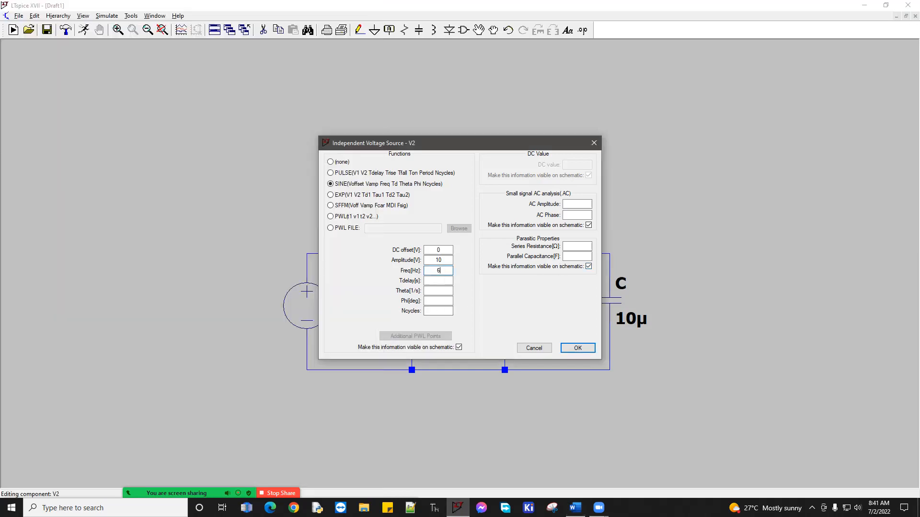
Step: Set V2's sine delay and phase to 0, its AC amplitude to 10 and its AC phase to 0, and apply the settings
{"action": "left_click", "coordinate": [439, 281]}
{"action": "type", "text": "0"}
{"action": "left_click", "coordinate": [438, 301]}
{"action": "type", "text": "0"}
{"action": "left_click", "coordinate": [573, 204]}
{"action": "type", "text": "10"}
{"action": "key", "text": "Tab"}
{"action": "type", "text": "0"}
{"action": "left_click", "coordinate": [577, 351]}
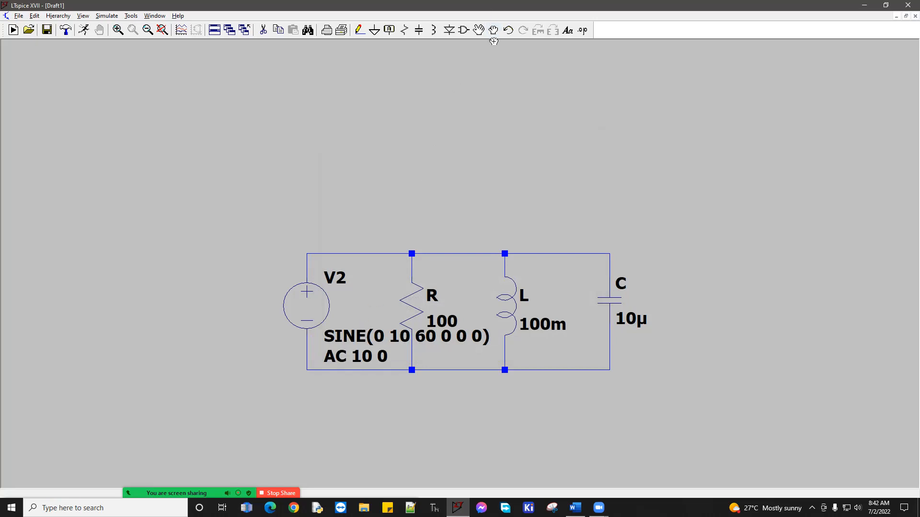
Step: Move the SINE(0 10 60 0 0 0) and AC 10 0 labels of source V2 to the empty area left of the source
{"action": "left_click", "coordinate": [370, 336]}
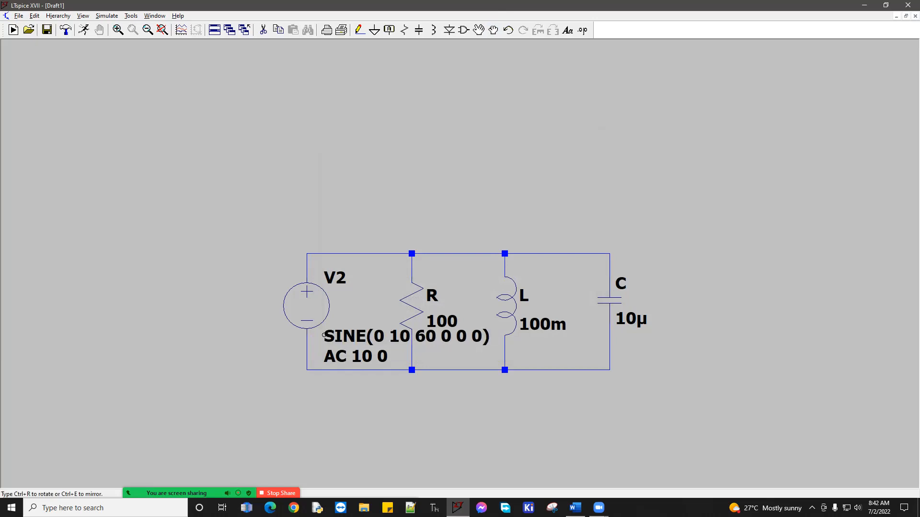
{"action": "left_click", "coordinate": [123, 338]}
{"action": "left_click", "coordinate": [324, 356]}
{"action": "left_click", "coordinate": [123, 357]}
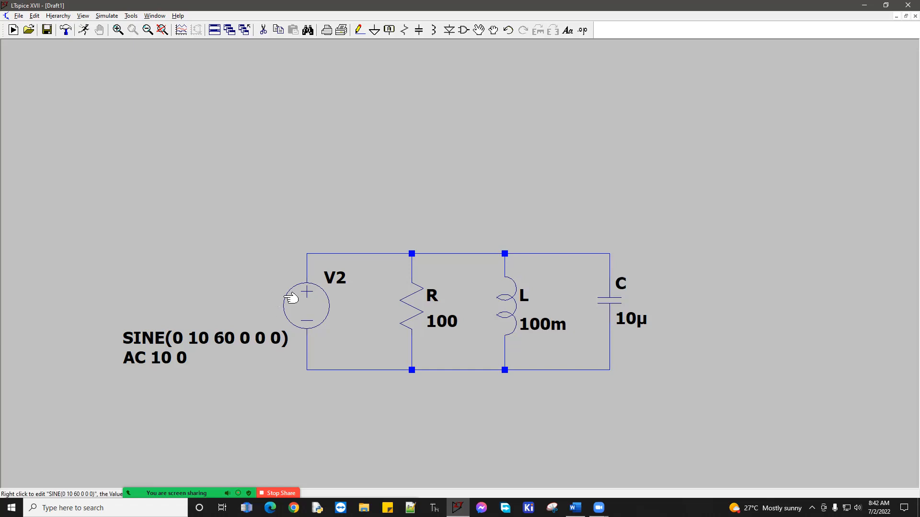
Step: Rename voltage source V2 as Vs
{"action": "right_click", "coordinate": [339, 271]}
{"action": "left_click", "coordinate": [405, 271]}
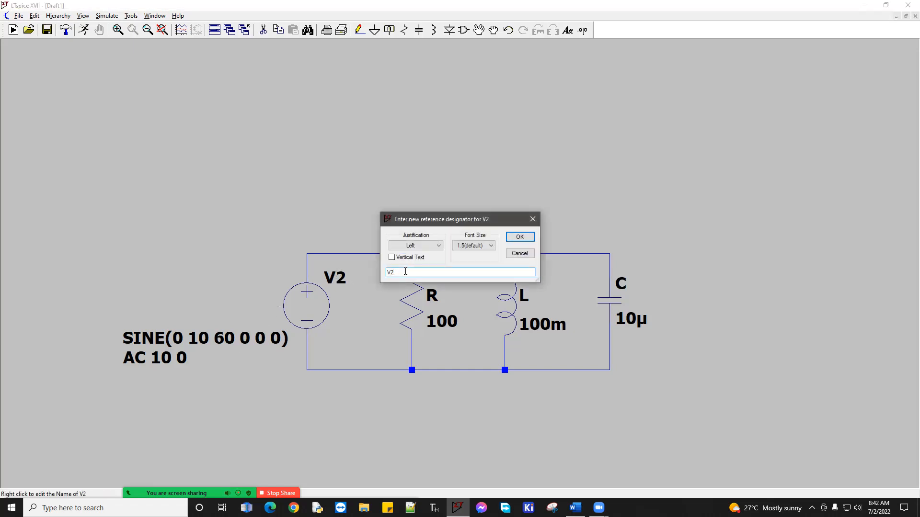
{"action": "type", "text": "s"}
{"action": "left_click", "coordinate": [520, 238]}
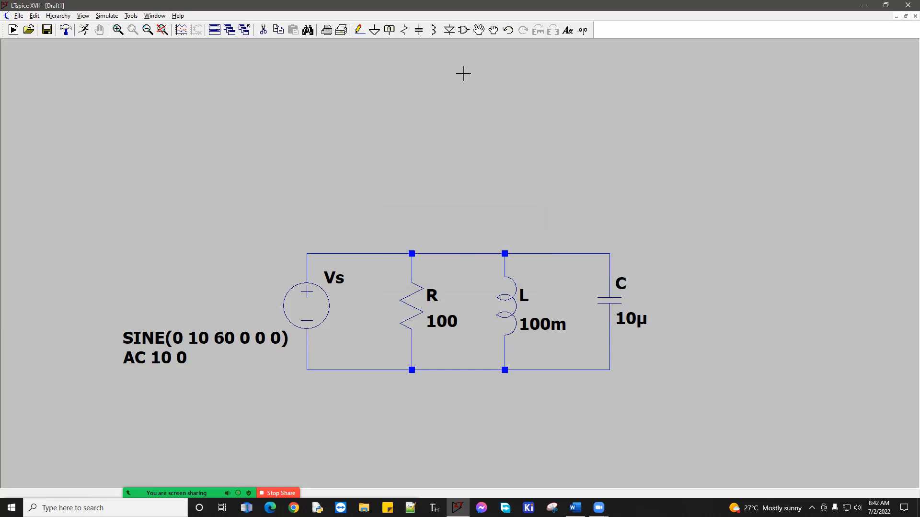
Step: Label the net at the corner above the voltage source's positive terminal as Vs
{"action": "left_click", "coordinate": [389, 30]}
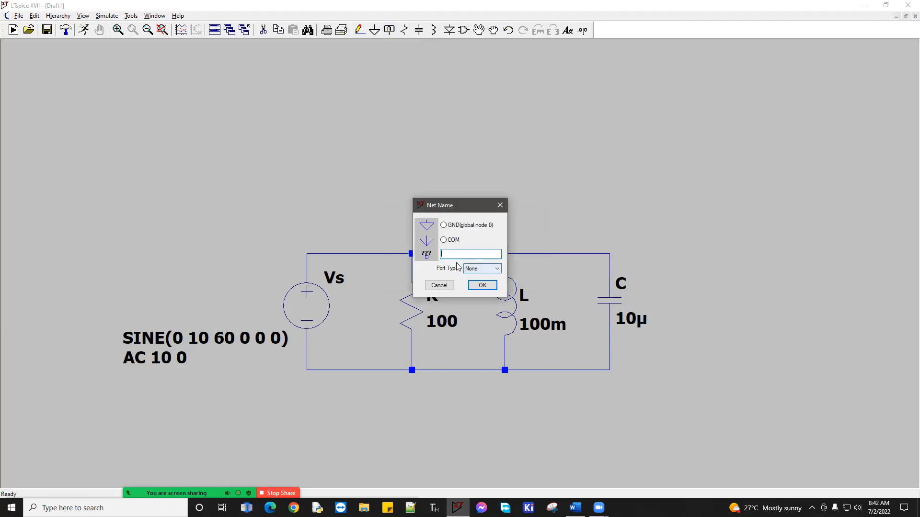
{"action": "type", "text": "Vs"}
{"action": "left_click", "coordinate": [482, 285]}
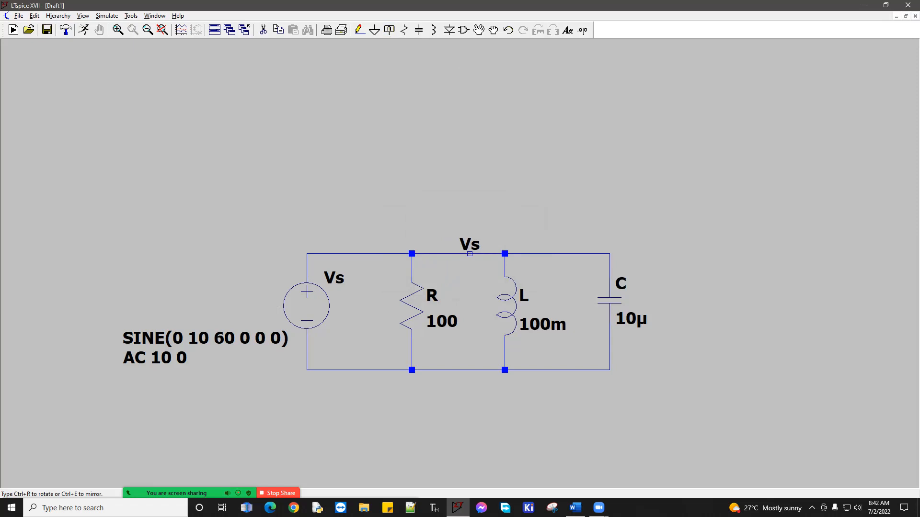
{"action": "left_click", "coordinate": [306, 254]}
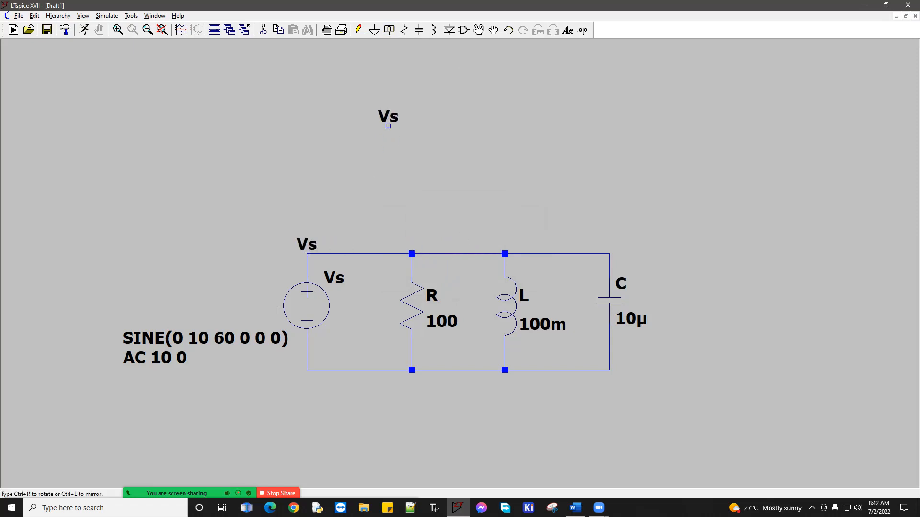
{"action": "key", "text": "Escape"}
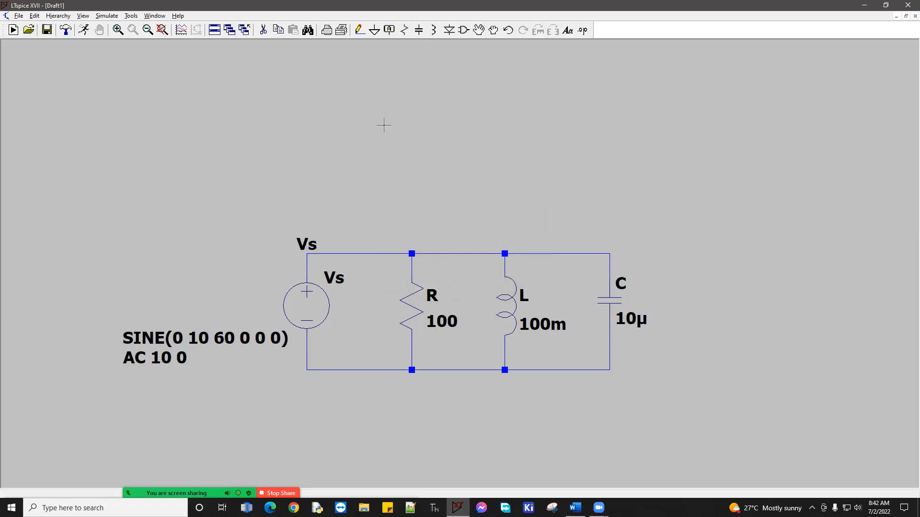
Step: Place a ground below the voltage source and wire it to the source's negative terminal
{"action": "left_click", "coordinate": [374, 30]}
{"action": "left_click", "coordinate": [306, 393]}
{"action": "key", "text": "F3"}
{"action": "left_click", "coordinate": [307, 394]}
{"action": "left_click", "coordinate": [306, 329]}
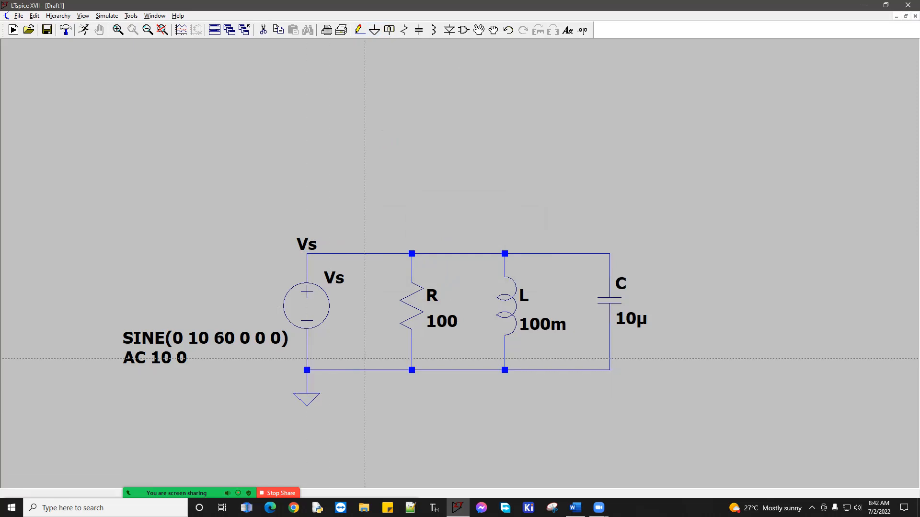
{"action": "key", "text": "Escape"}
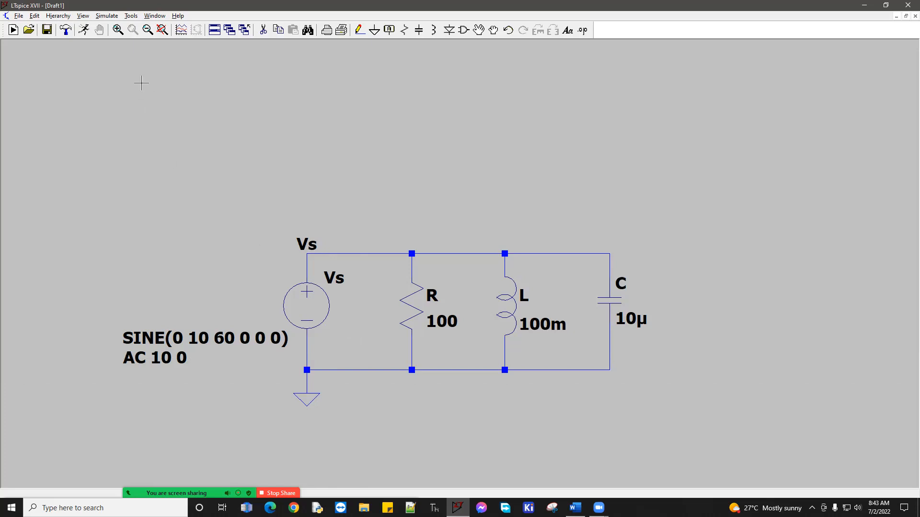
Step: Start setting up an AC analysis and check the measurements required in procedure C of the Word lab document
{"action": "left_click", "coordinate": [83, 31]}
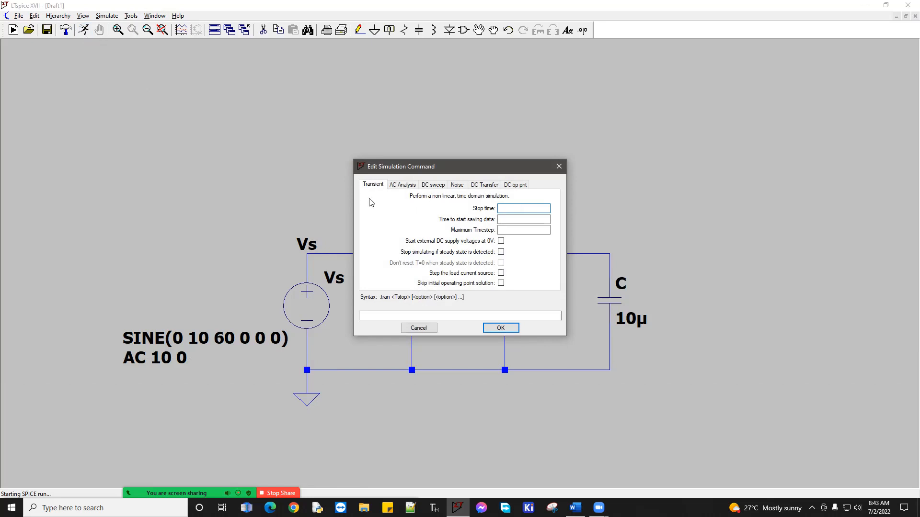
{"action": "left_click", "coordinate": [402, 185]}
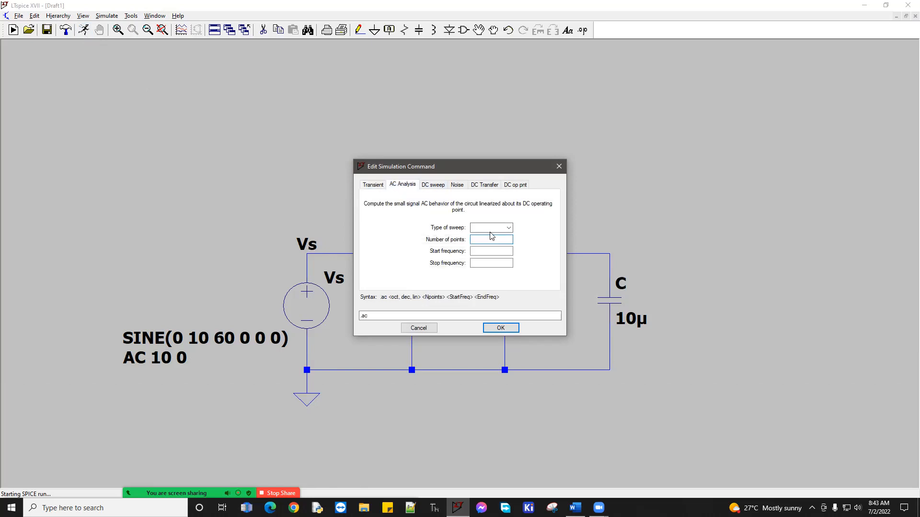
{"action": "key", "text": "alt+Tab"}
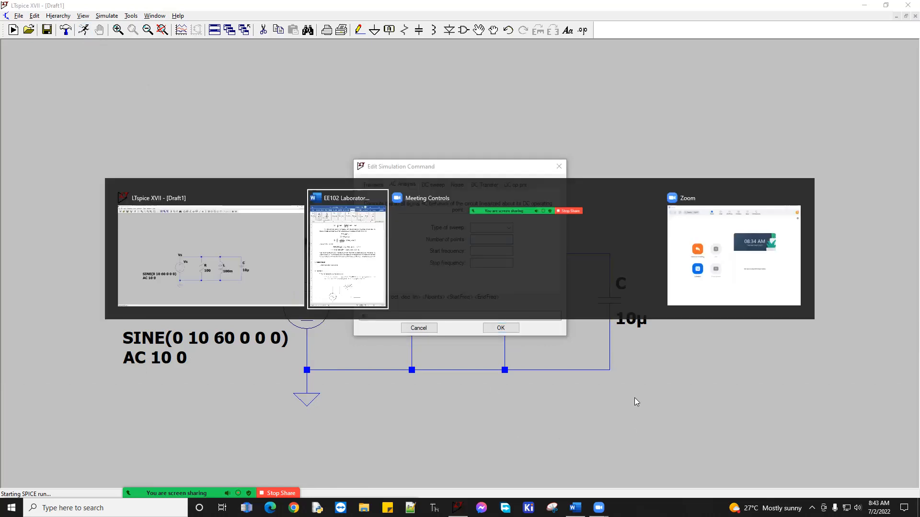
{"action": "scroll", "coordinate": [268, 324], "scroll_direction": "down", "scroll_amount": 15}
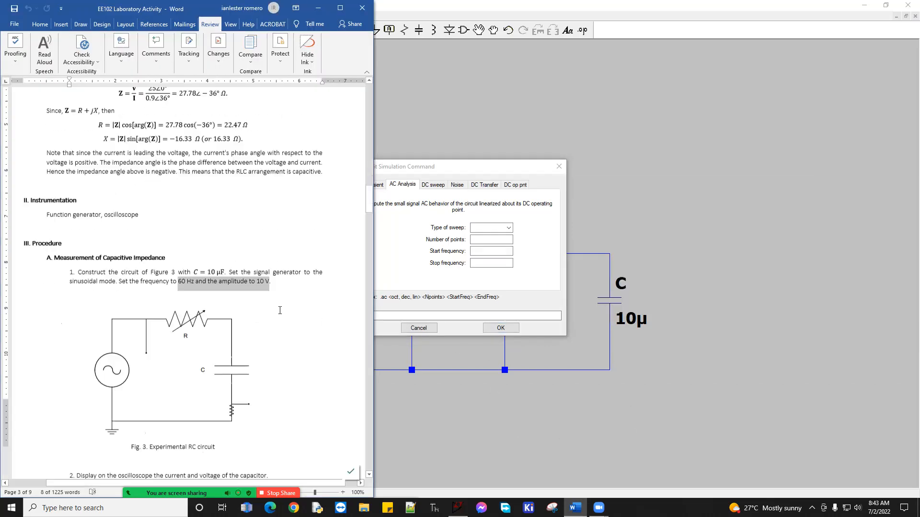
{"action": "scroll", "coordinate": [294, 291], "scroll_direction": "down", "scroll_amount": 20}
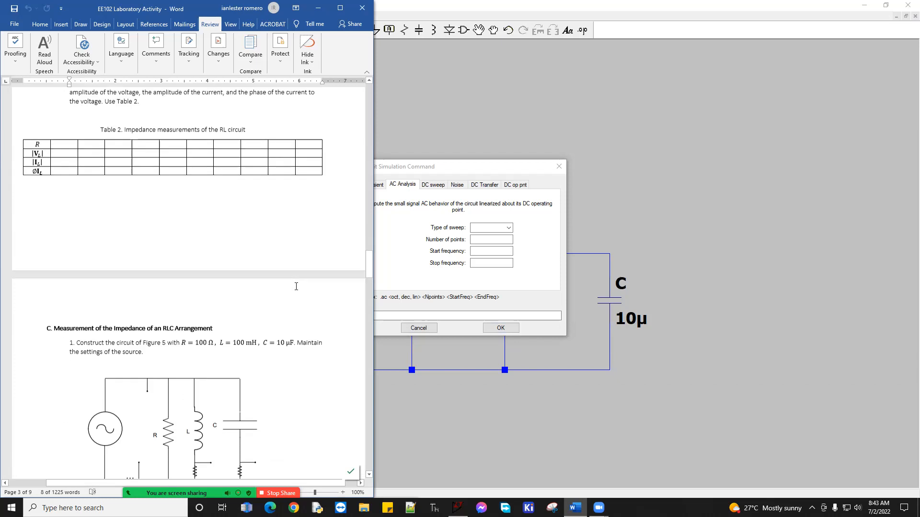
{"action": "scroll", "coordinate": [296, 287], "scroll_direction": "down", "scroll_amount": 6}
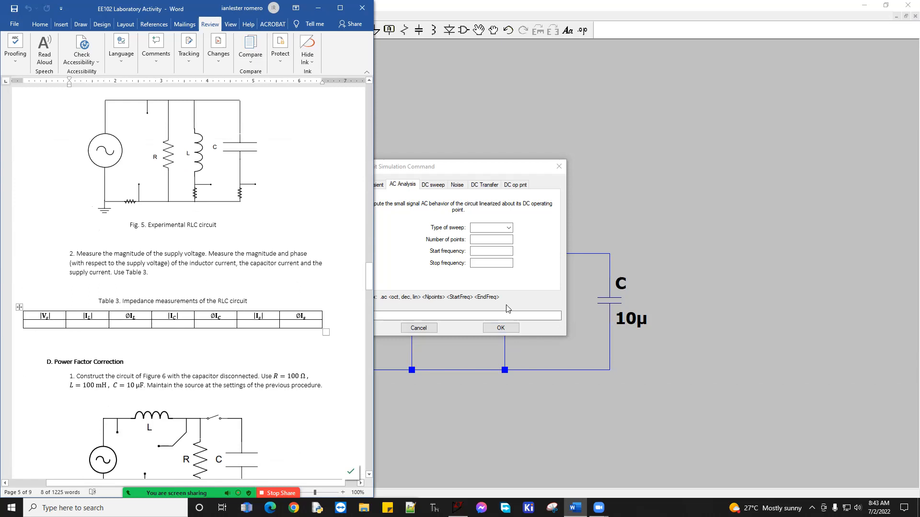
{"action": "left_click", "coordinate": [560, 213]}
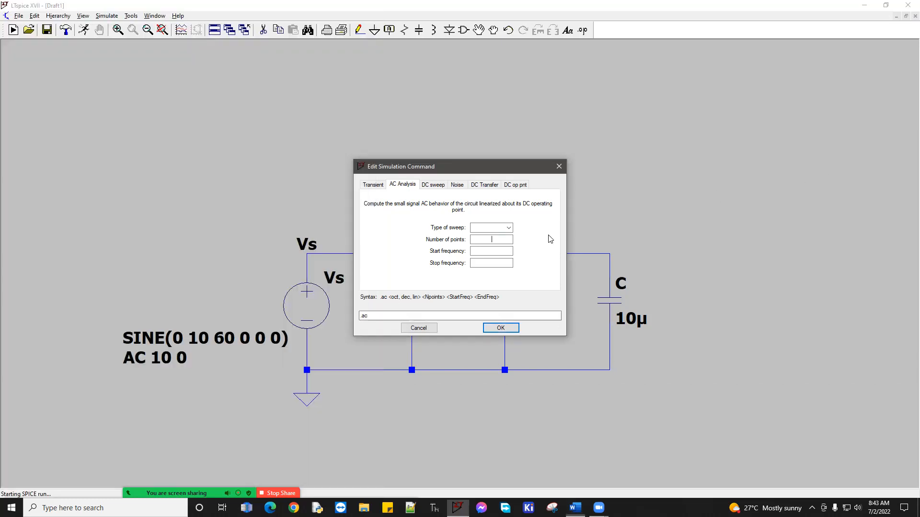
Step: Define a linear AC sweep with 1 point and start and stop frequencies of 60, run it, and place its directive below the source labels
{"action": "left_click", "coordinate": [510, 228]}
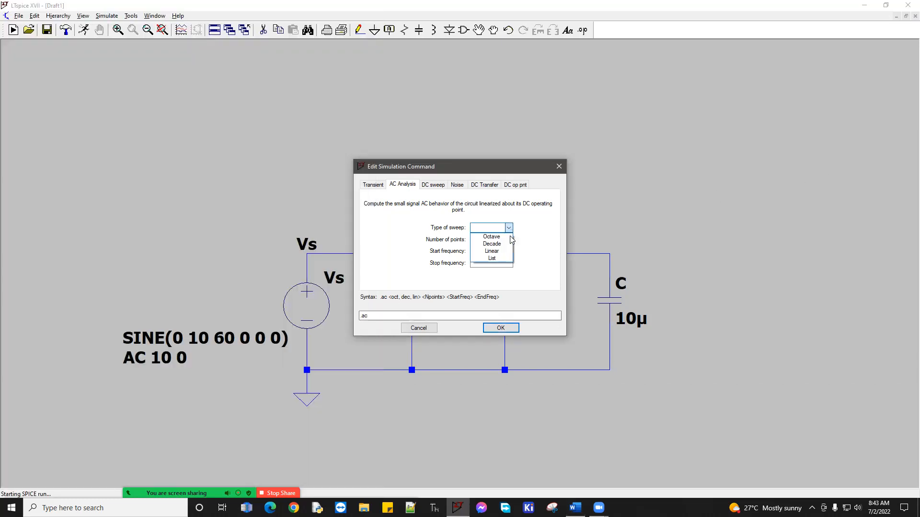
{"action": "left_click", "coordinate": [501, 252]}
{"action": "left_click", "coordinate": [508, 240]}
{"action": "type", "text": "1"}
{"action": "left_click", "coordinate": [499, 250]}
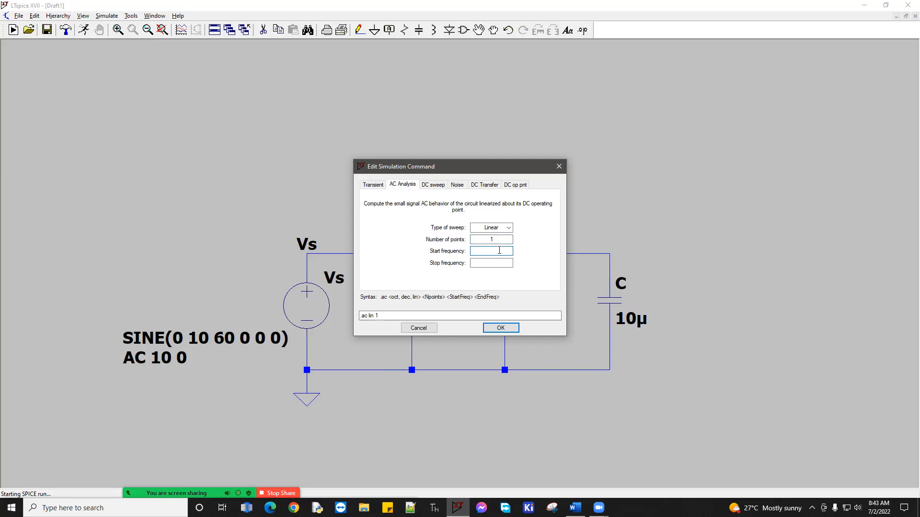
{"action": "type", "text": "60"}
{"action": "left_click", "coordinate": [497, 263]}
{"action": "type", "text": "60"}
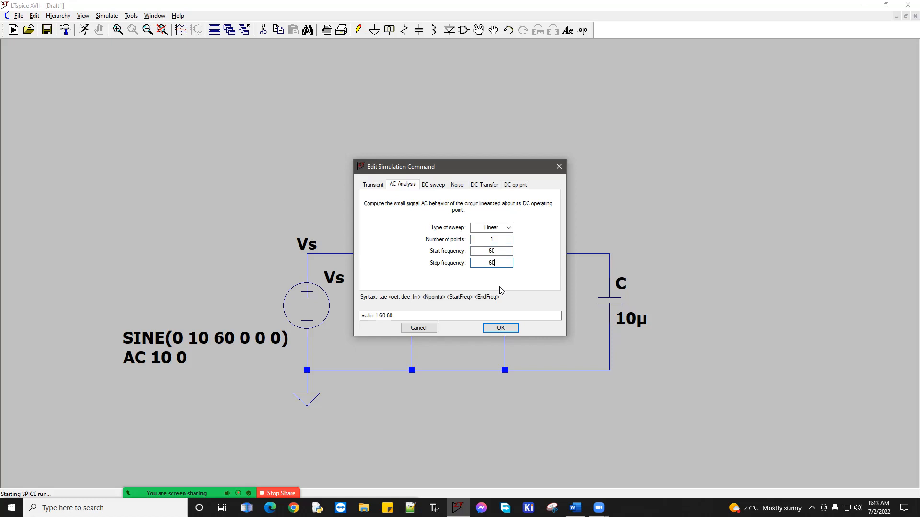
{"action": "left_click", "coordinate": [500, 328]}
{"action": "left_click", "coordinate": [124, 410]}
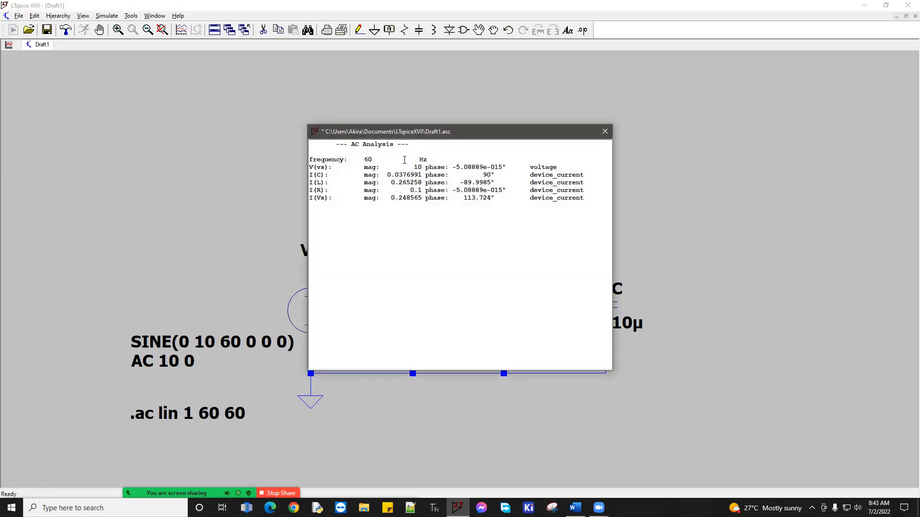
Step: Move the AC analysis results window clear of the circuit, review the voltage and current magnitudes and phases, and close it
{"action": "left_click_drag", "start_coordinate": [481, 140], "coordinate": [551, 210]}
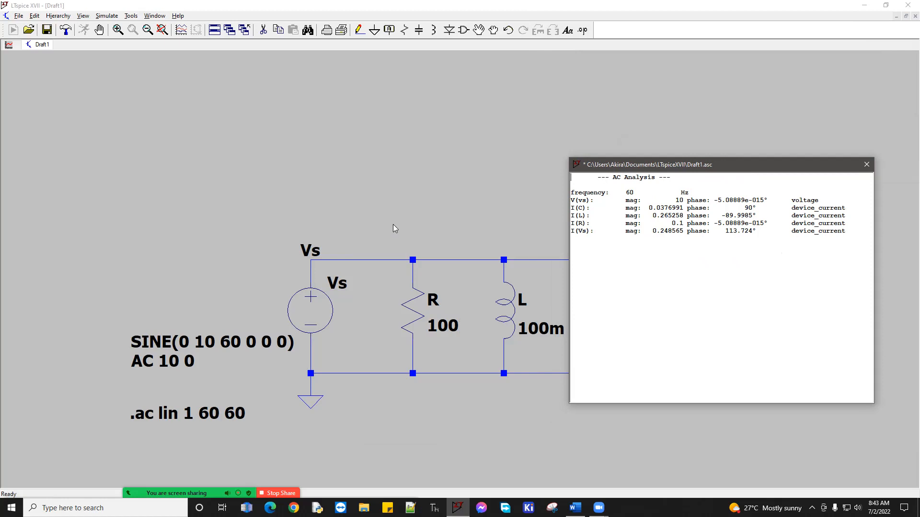
{"action": "left_click_drag", "start_coordinate": [761, 164], "coordinate": [758, 29]}
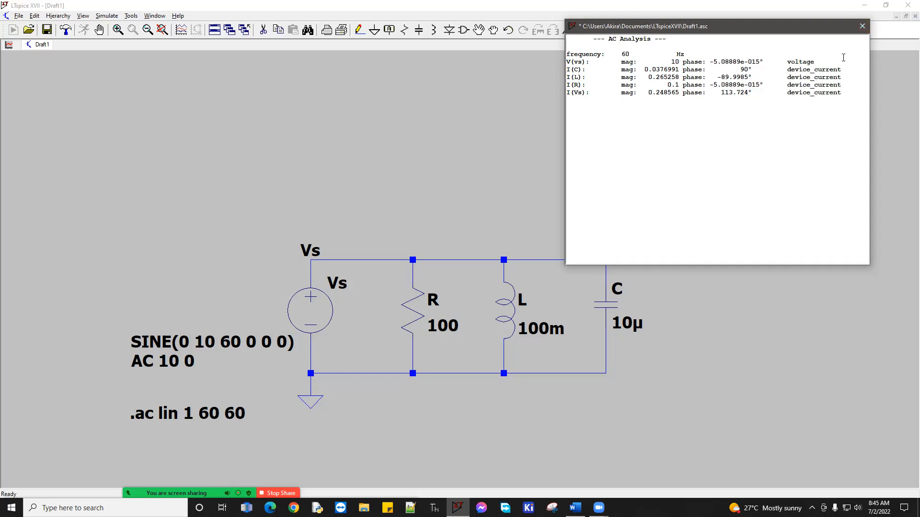
{"action": "left_click", "coordinate": [862, 26]}
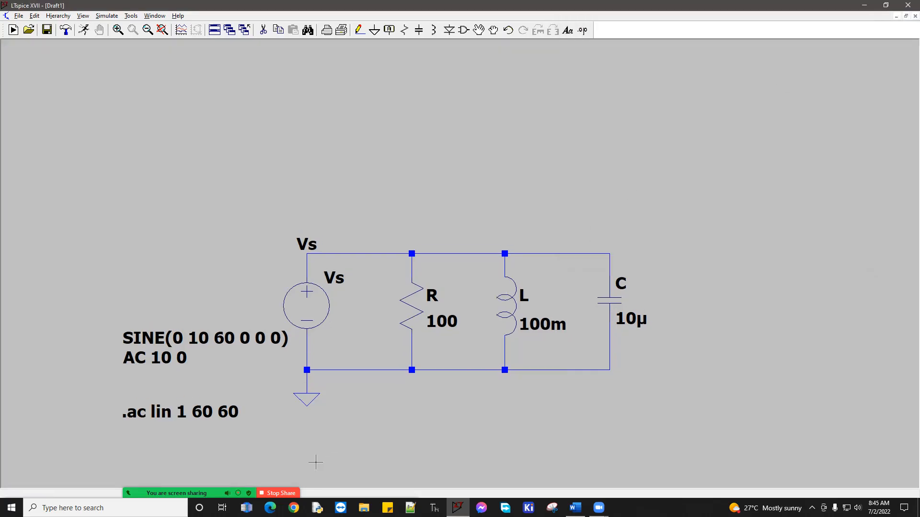